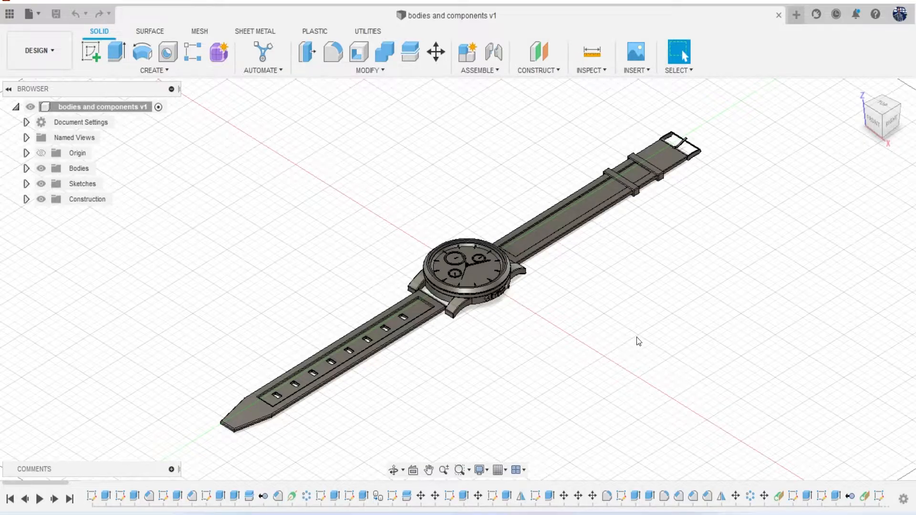
Expand the design's Bodies folder and look through the full list of watch bodies.
mouse_move(883, 122)
left_mouse_down()
mouse_move(908, 125)
mouse_move(915, 146)
mouse_move(915, 137)
mouse_move(883, 122)
left_mouse_up()
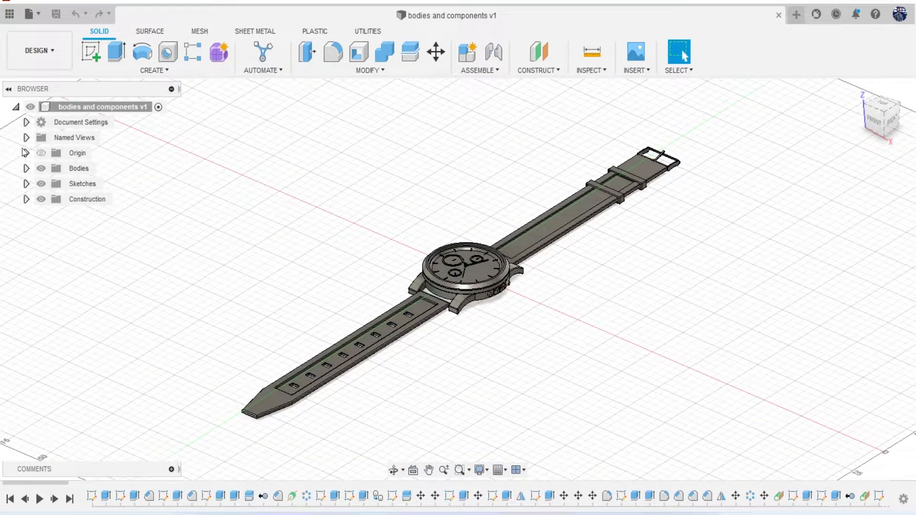
left_click(26, 168)
scroll(71, 215, "down", 3)
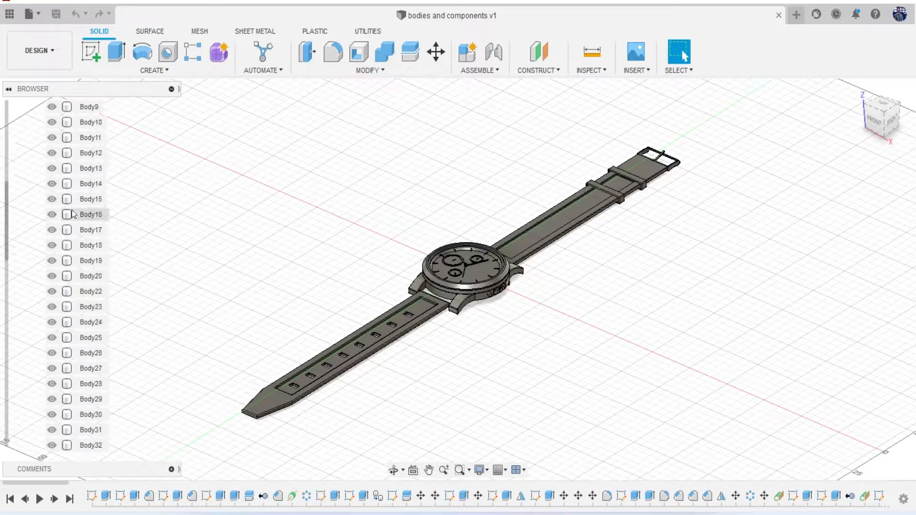
scroll(72, 214, "down", 5)
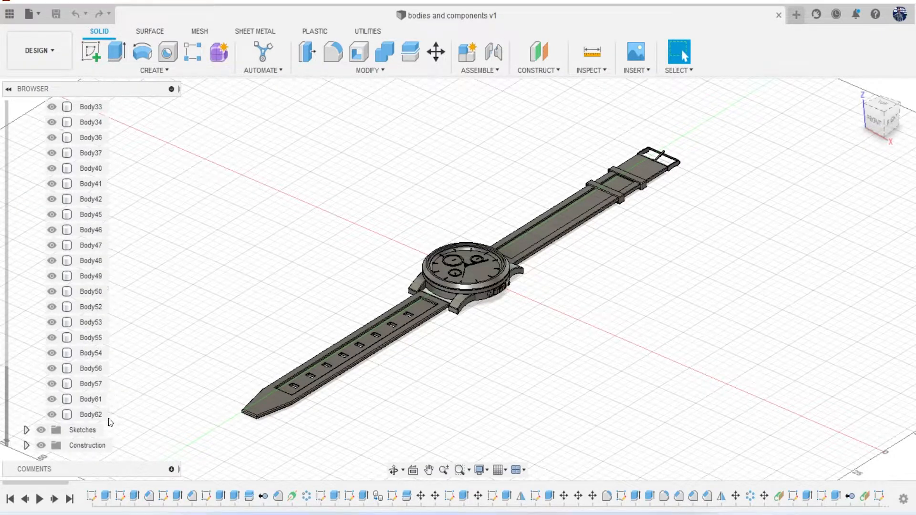
scroll(99, 416, "up", 8)
scroll(99, 416, "up", 3)
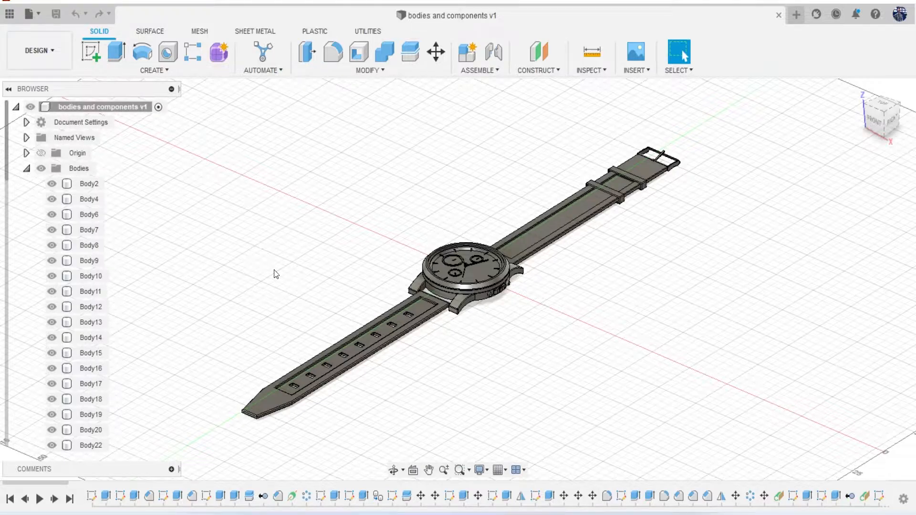
Hide and show again Body2 and Body4 one after the other.
left_click(64, 186)
left_click(55, 185)
left_click(53, 184)
left_click(53, 199)
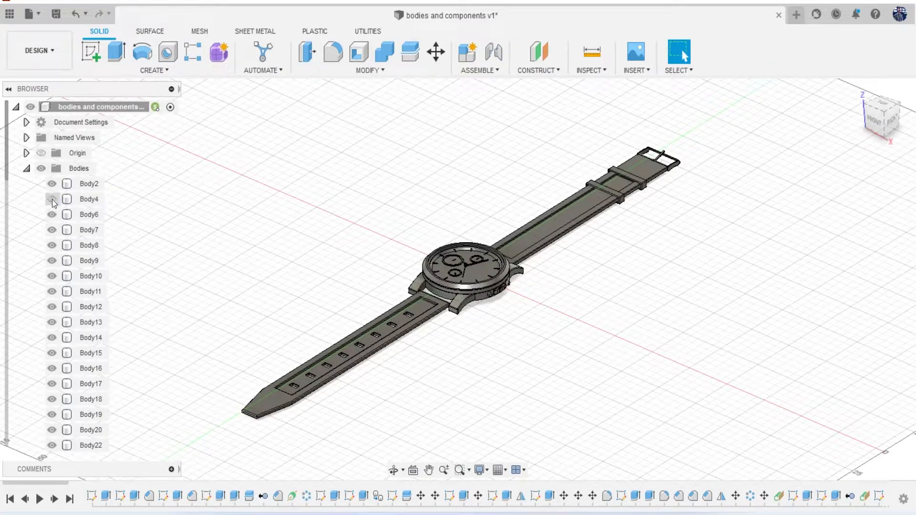
left_click(53, 200)
double_click(90, 184)
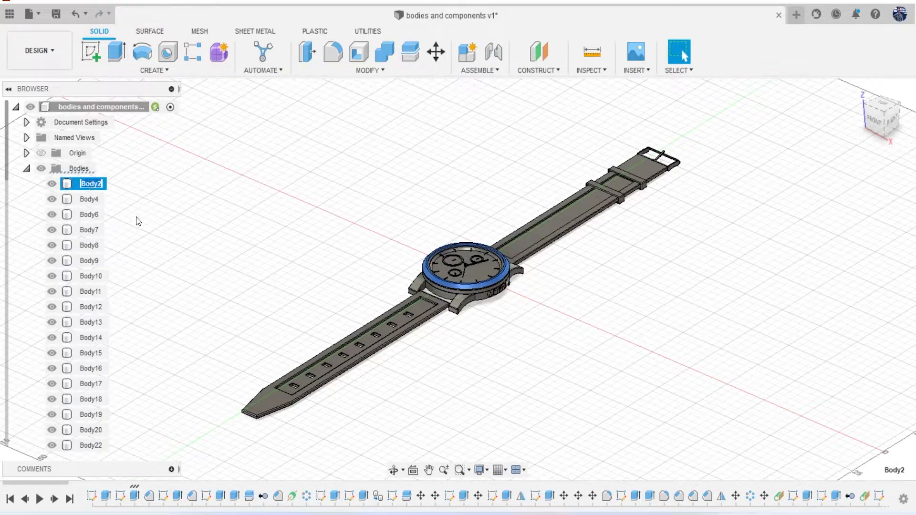
type("kjhkjh")
key("BackSpace")
key("BackSpace")
key("BackSpace")
key("BackSpace")
key("BackSpace")
key("BackSpace")
left_click(141, 216)
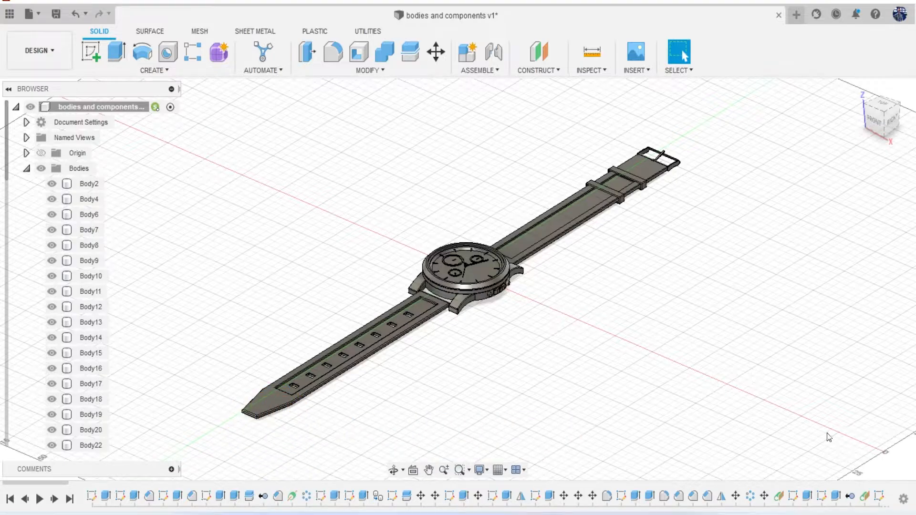
Examine the watch dial, hands, hour markers and bezel up close from several angles.
scroll(430, 298, "up", 10)
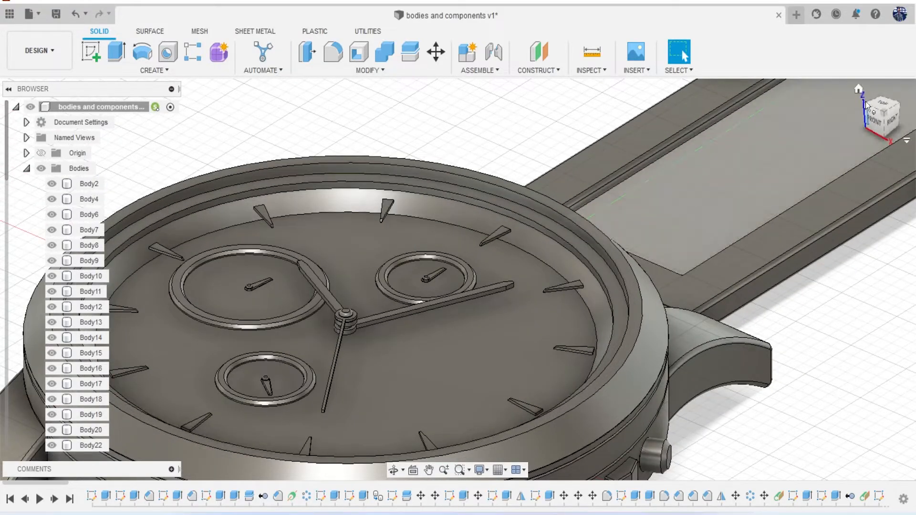
middle_click_drag(866, 102, 854, 106, "shift")
scroll(544, 299, "up", 4)
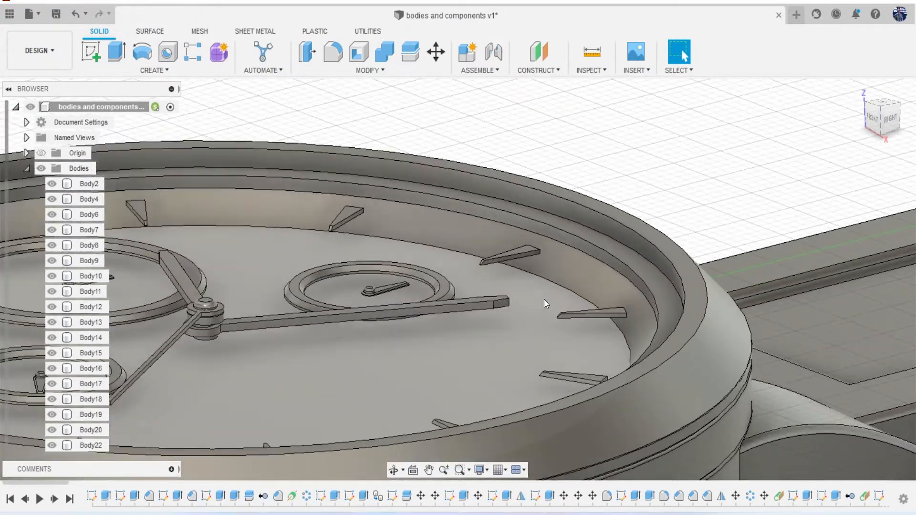
scroll(476, 309, "up", 2)
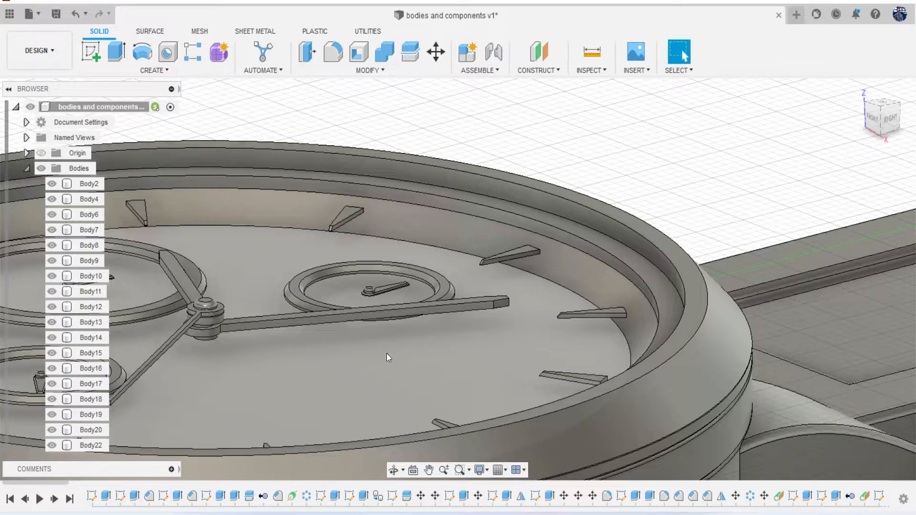
scroll(413, 331, "down", 5)
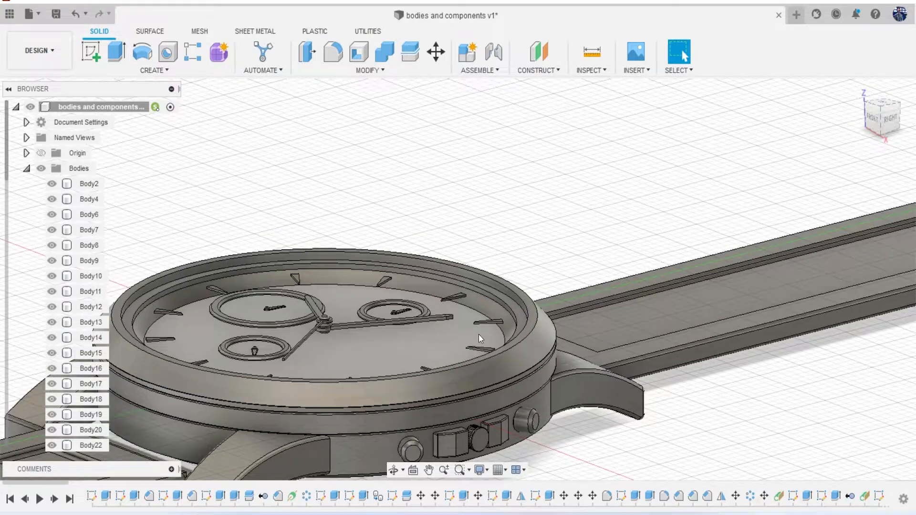
left_click(511, 347)
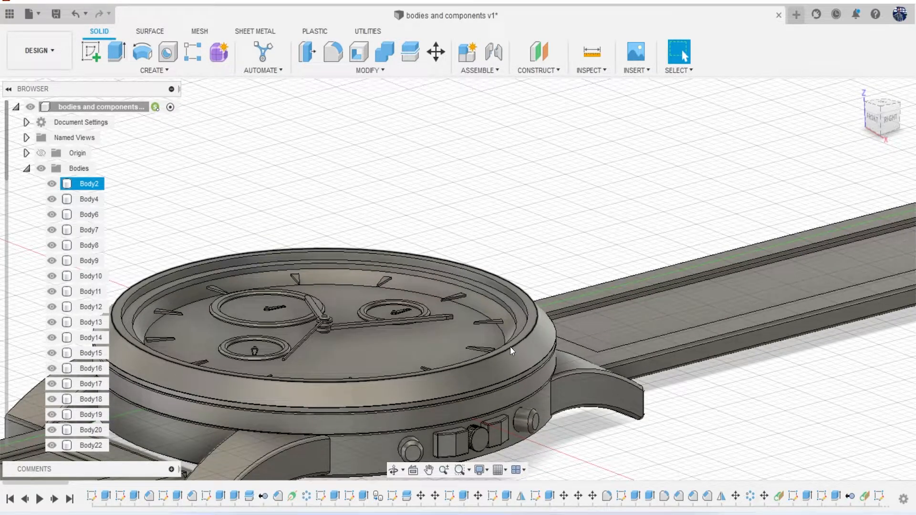
key("Escape")
scroll(511, 347, "down", 2)
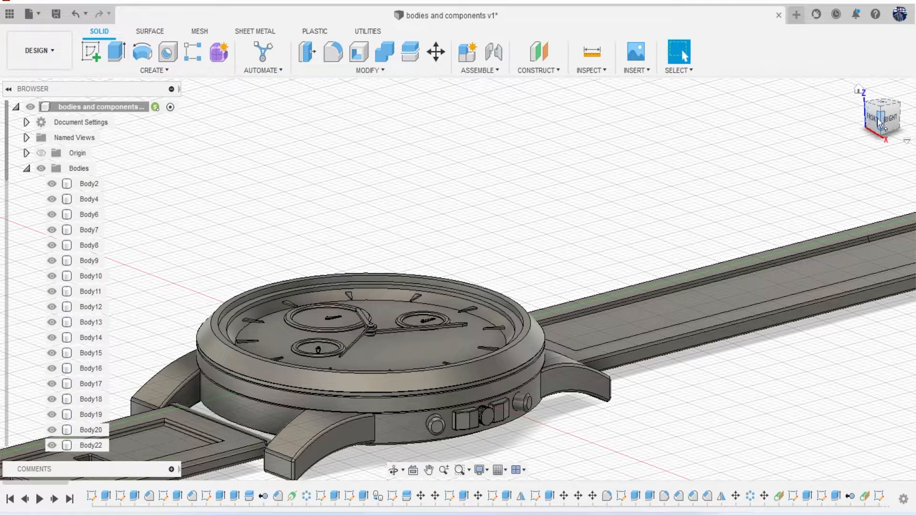
mouse_move(878, 119)
left_mouse_down()
mouse_move(900, 132)
mouse_move(877, 119)
left_mouse_up()
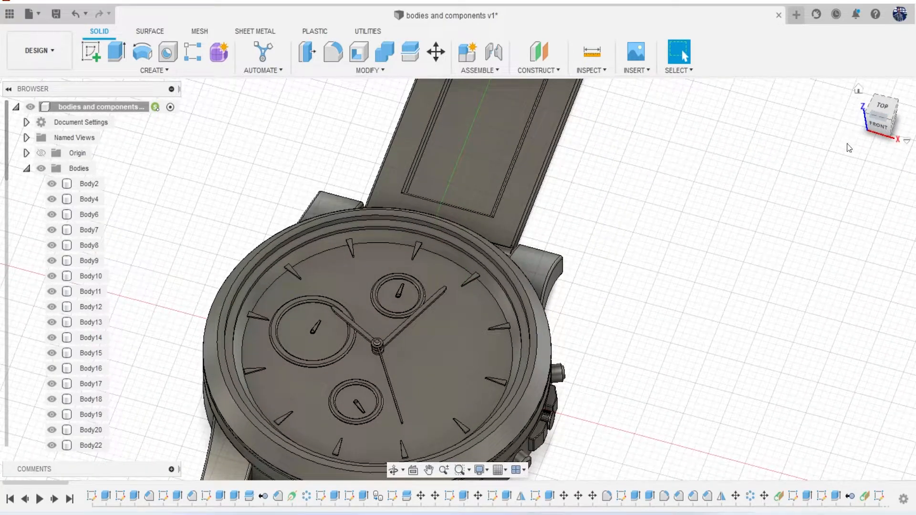
left_click(49, 53)
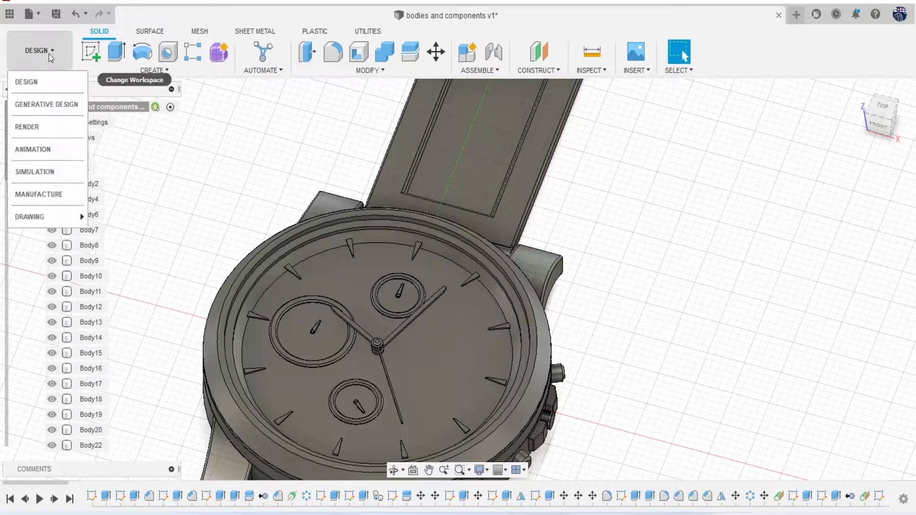
mouse_move(62, 216)
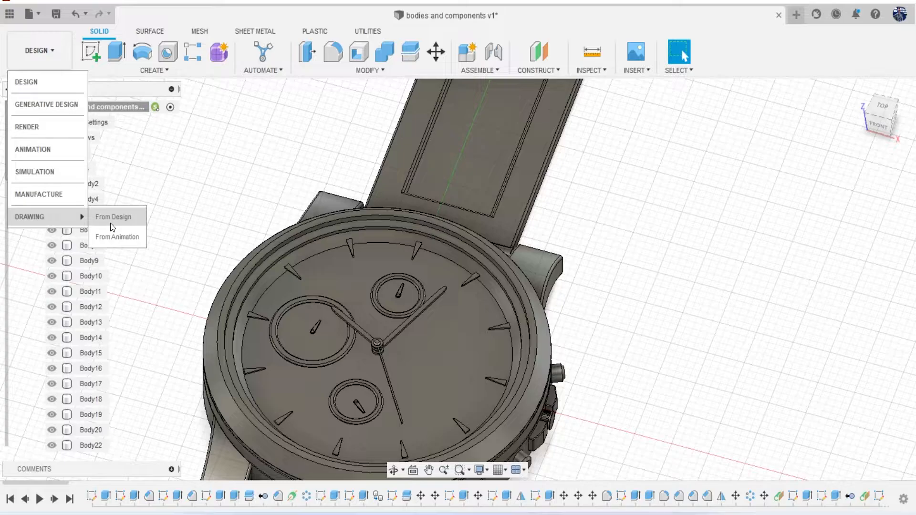
left_click(252, 168)
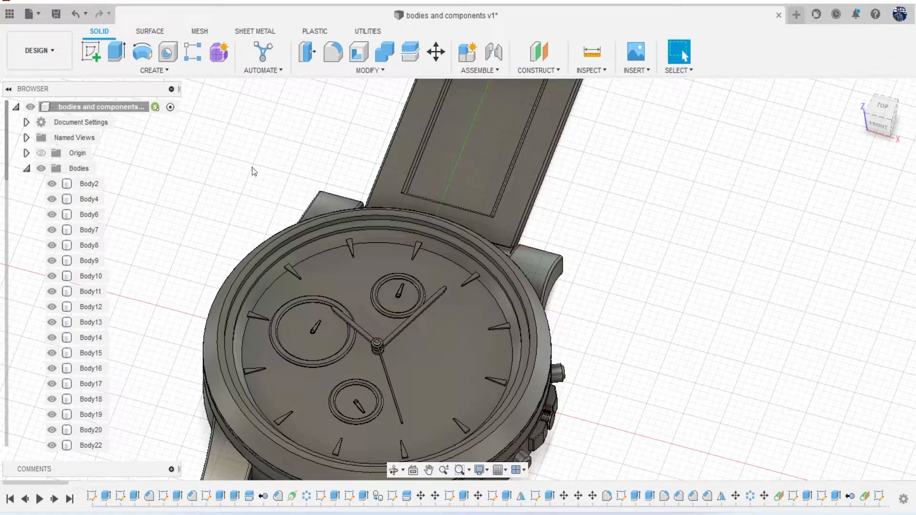
Create a component from Body2, the bezel ring around the watch dial.
left_click_drag(879, 117, 860, 100)
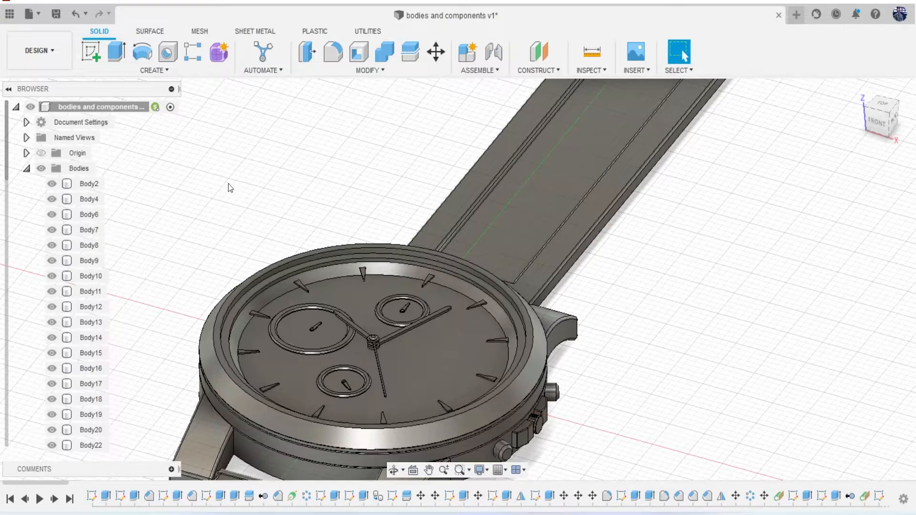
right_click(88, 188)
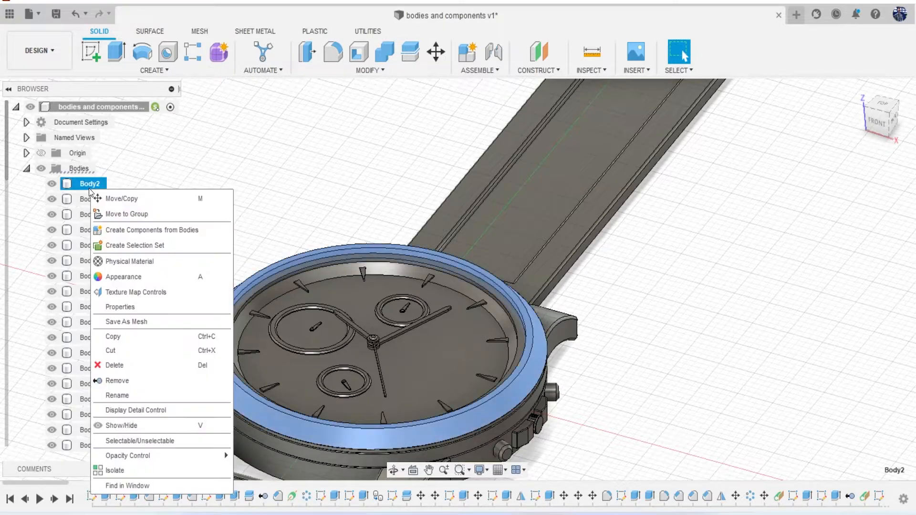
left_click(157, 230)
Move Body53, Body62 and Body61 into Component1:1.
scroll(91, 316, "down", 10)
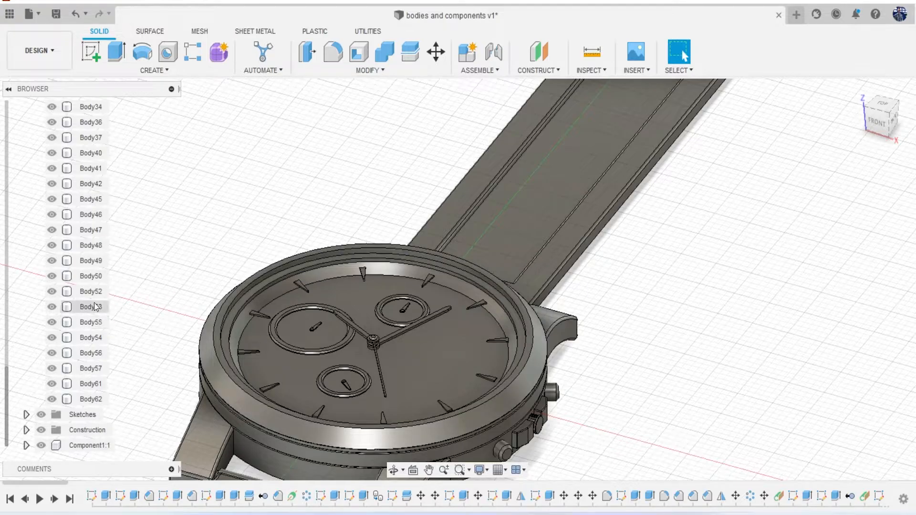
left_click_drag(94, 307, 90, 445)
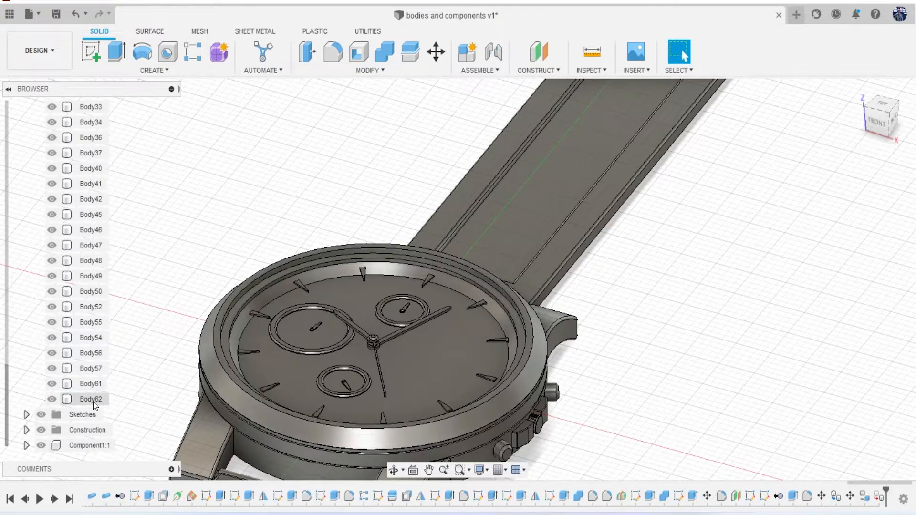
left_click_drag(94, 402, 99, 444)
left_click_drag(93, 399, 97, 444)
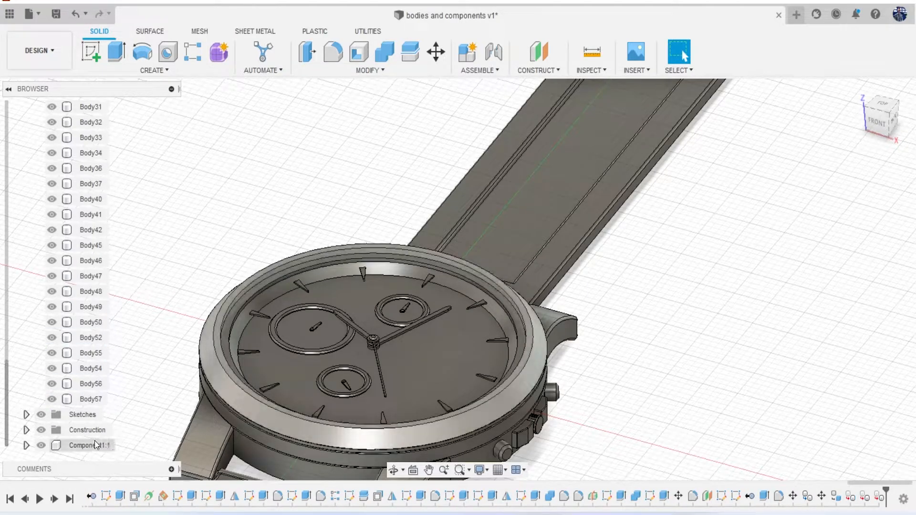
Expand Component1:1 and its Bodies folder, and compare its bodies with those left in the main Bodies folder.
left_click(26, 445)
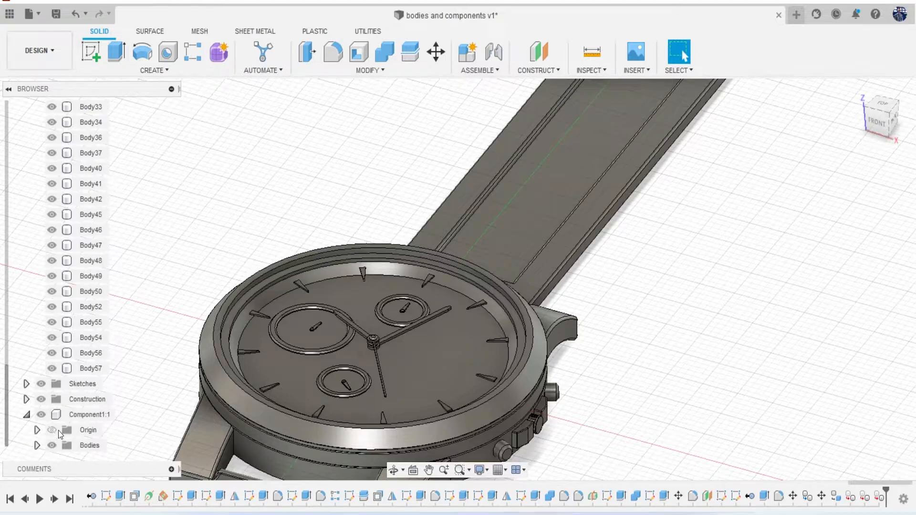
left_click(38, 446)
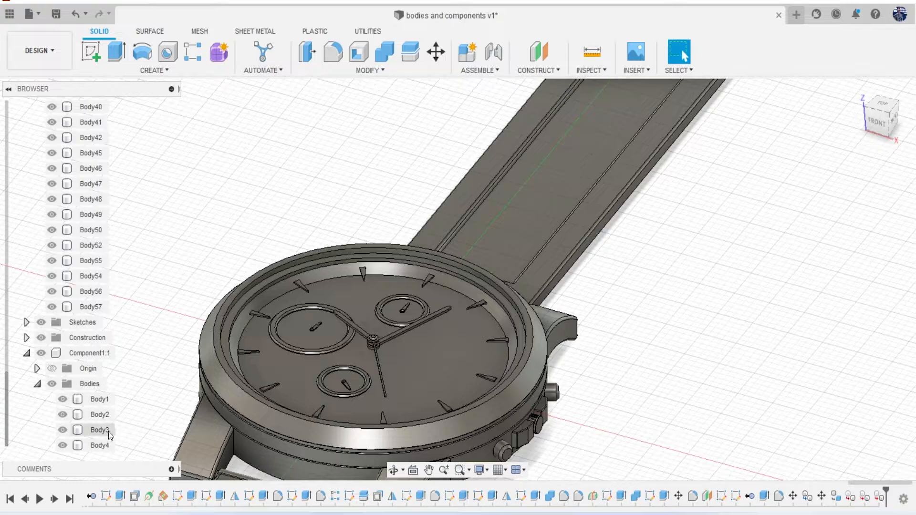
scroll(110, 412, "up", 4)
scroll(110, 411, "down", 4)
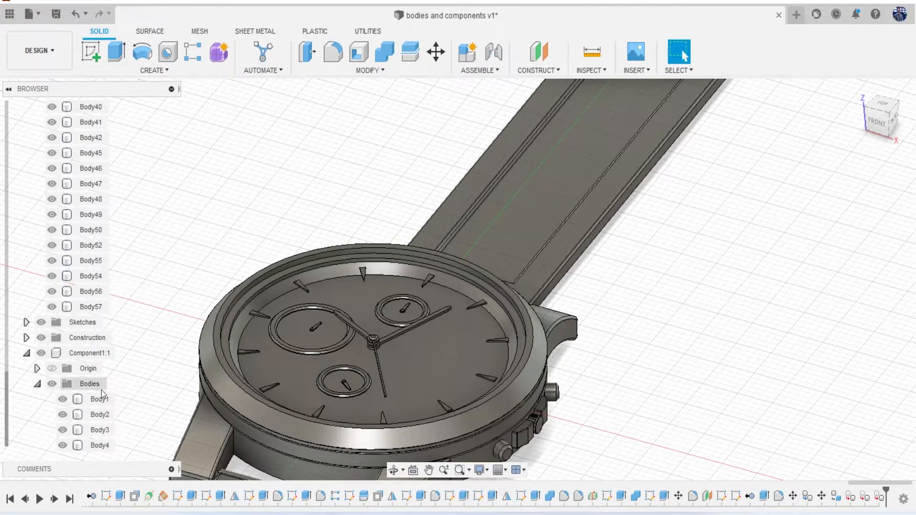
scroll(85, 253, "up", 10)
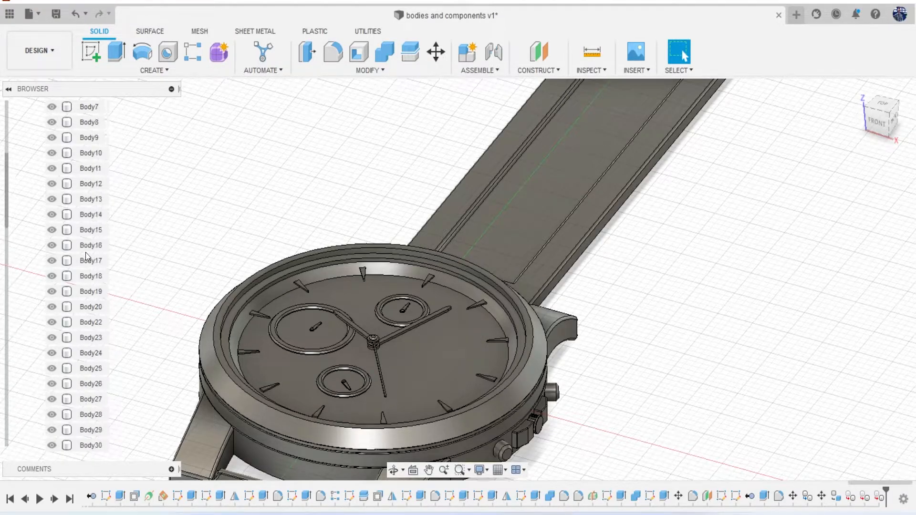
scroll(85, 253, "up", 3)
scroll(92, 238, "down", 4)
scroll(92, 239, "down", 9)
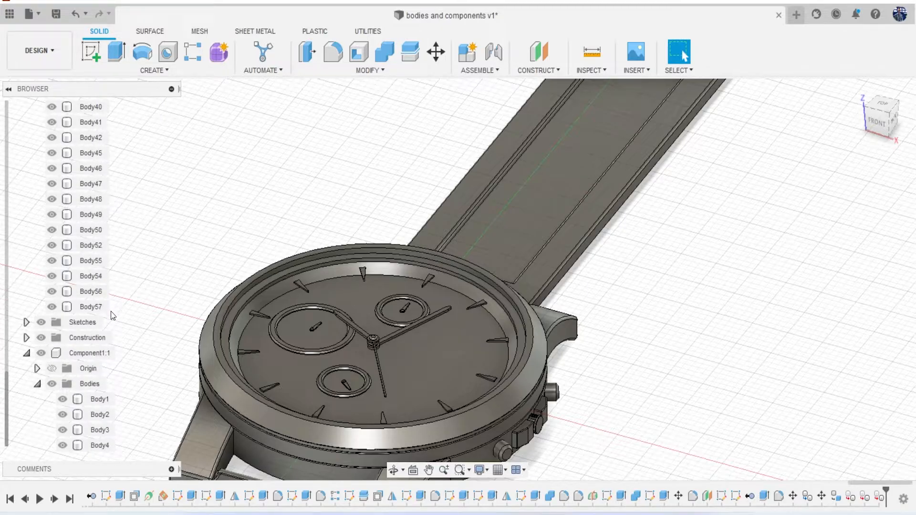
Activate Component1:1 and inspect which parts of the watch belong to it.
left_click(92, 353)
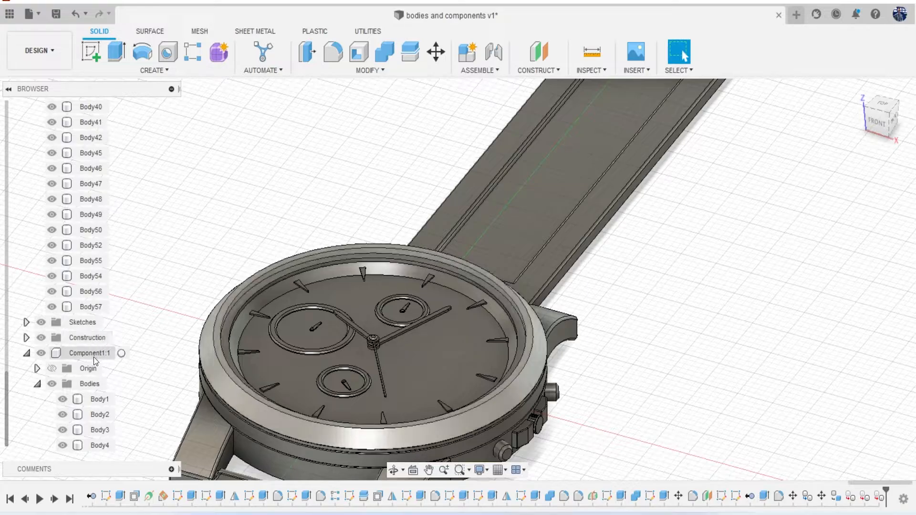
left_click(121, 354)
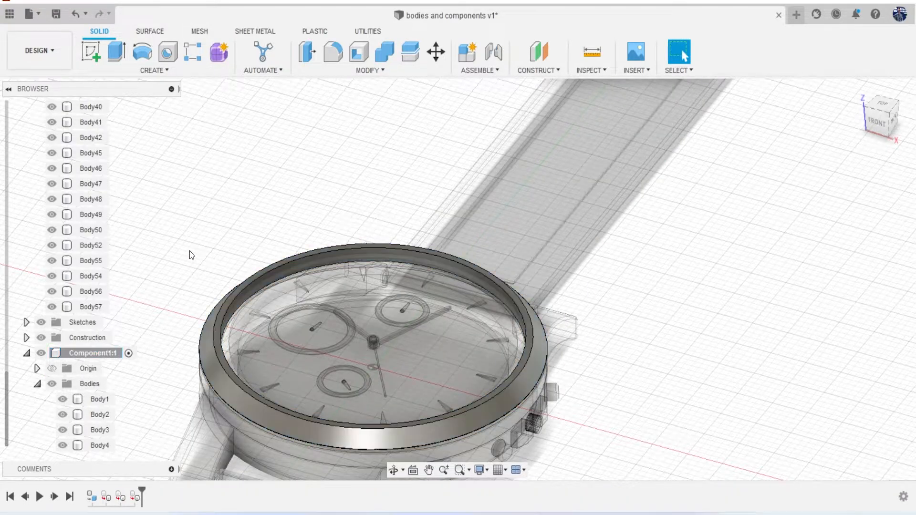
scroll(625, 377, "down", 4)
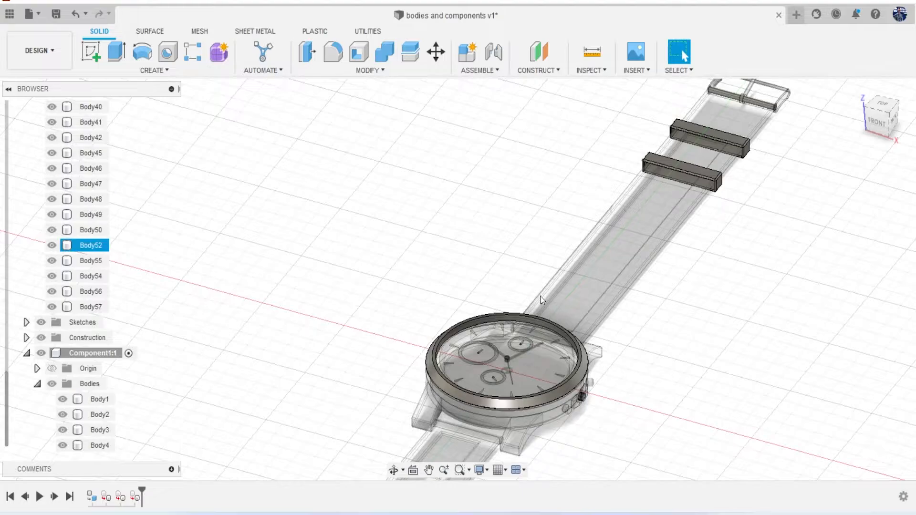
middle_click_drag(372, 354, 266, 250)
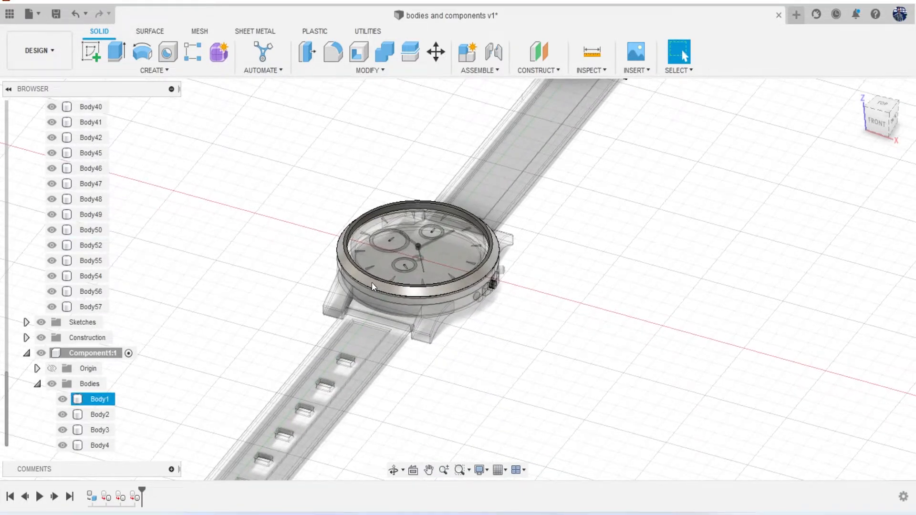
scroll(477, 298, "up", 8)
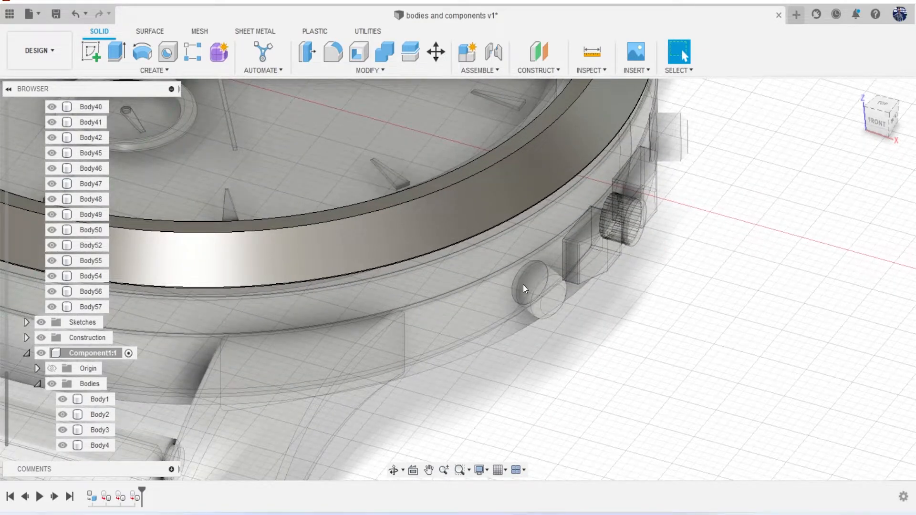
scroll(523, 285, "down", 8)
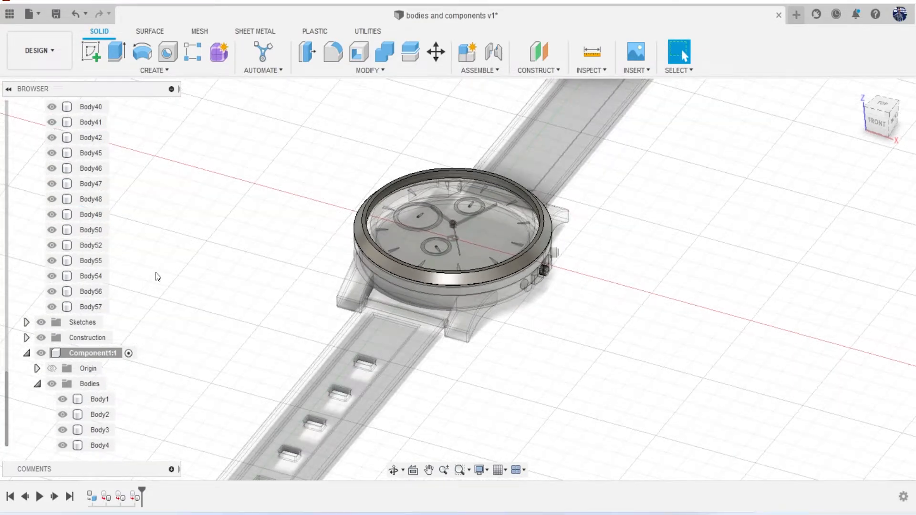
Reactivate the top-level component of the watch design.
scroll(88, 231, "up", 6)
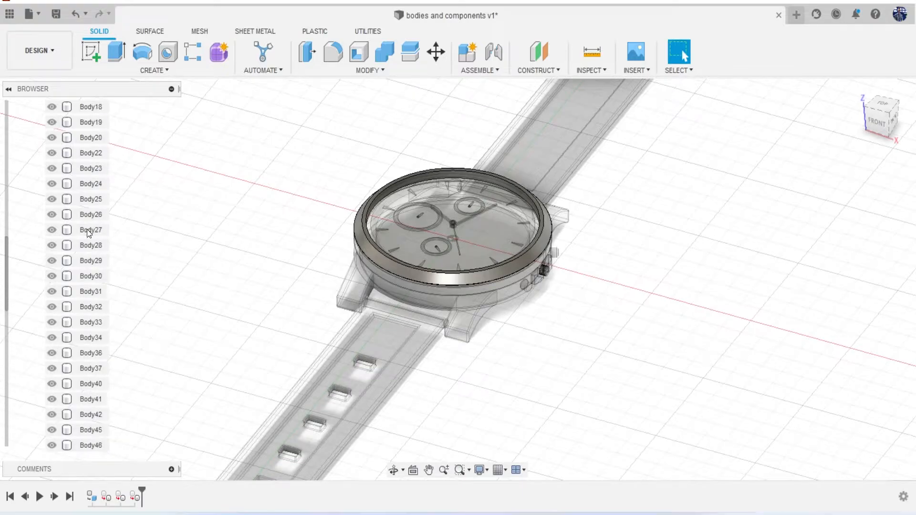
scroll(84, 182, "up", 6)
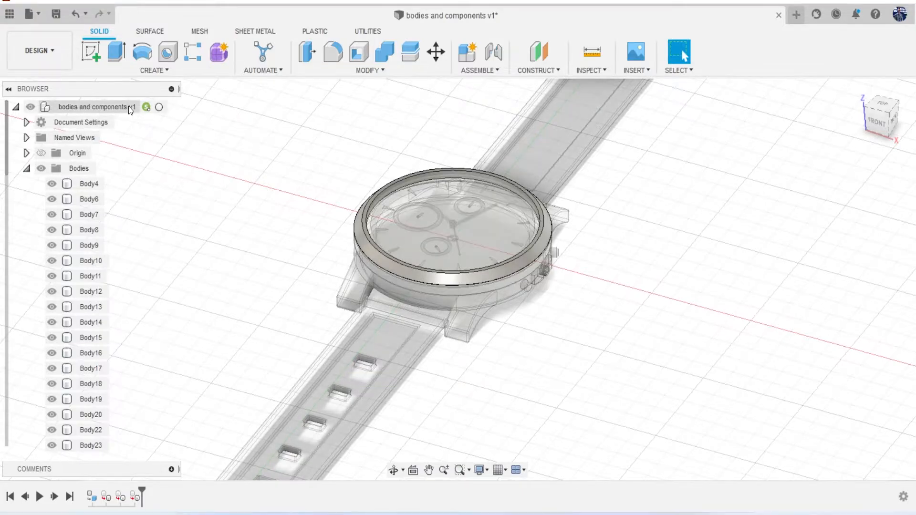
left_click(158, 107)
middle_click_drag(172, 253, 195, 272)
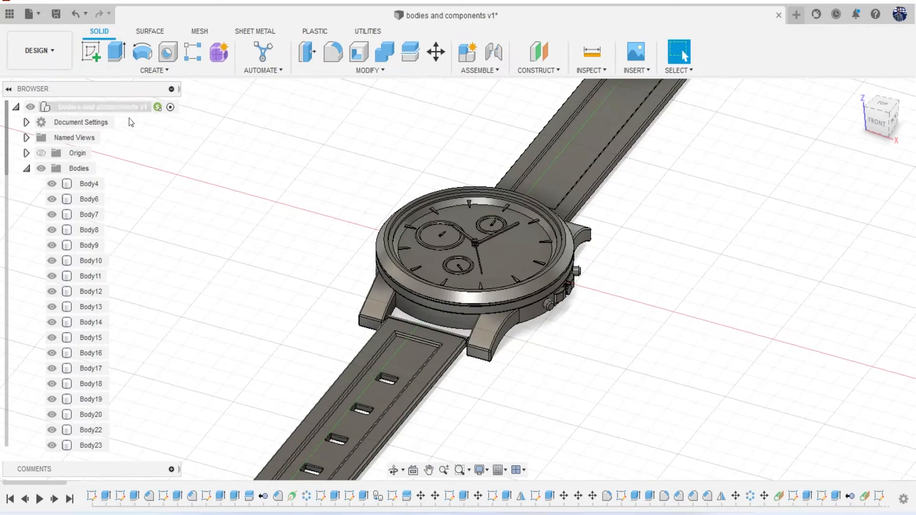
right_click(120, 108)
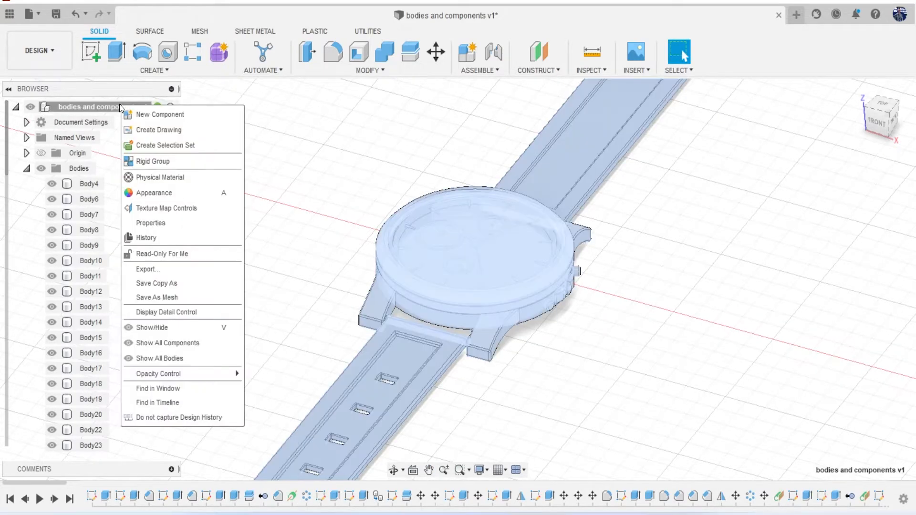
left_click(155, 117)
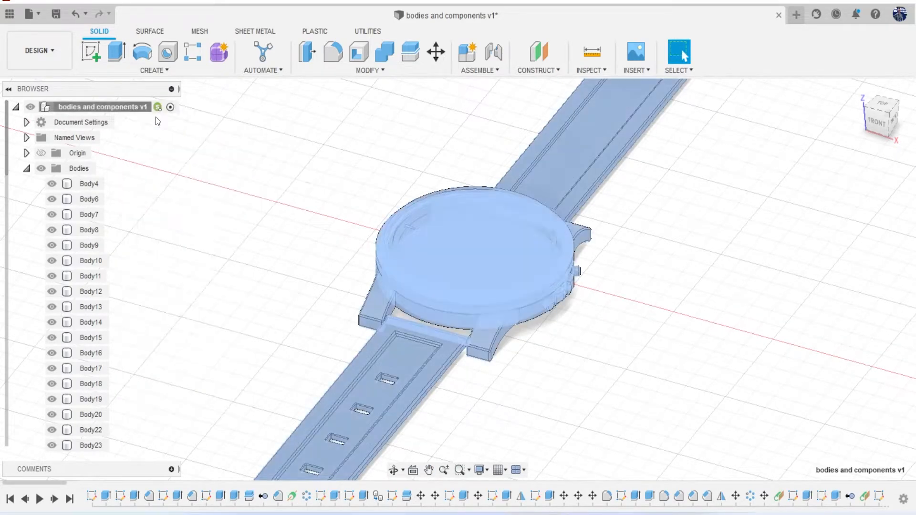
left_click(162, 72)
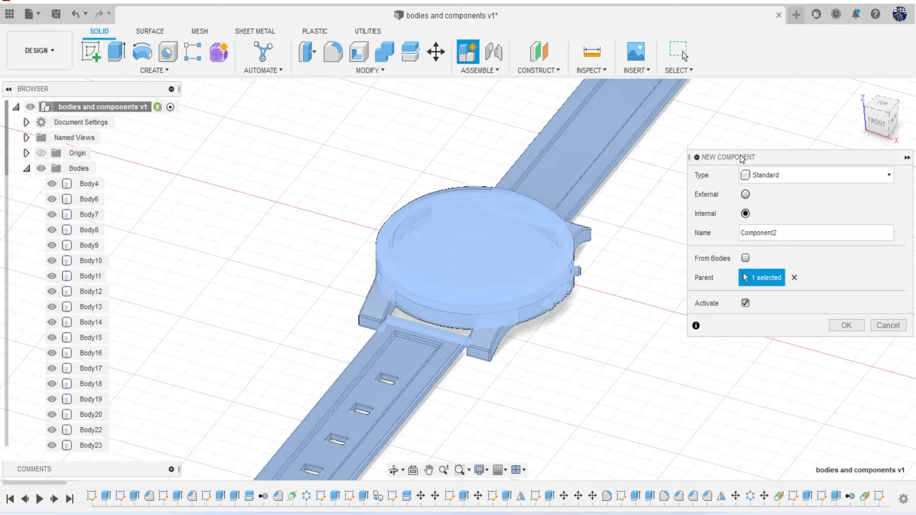
left_click(887, 325)
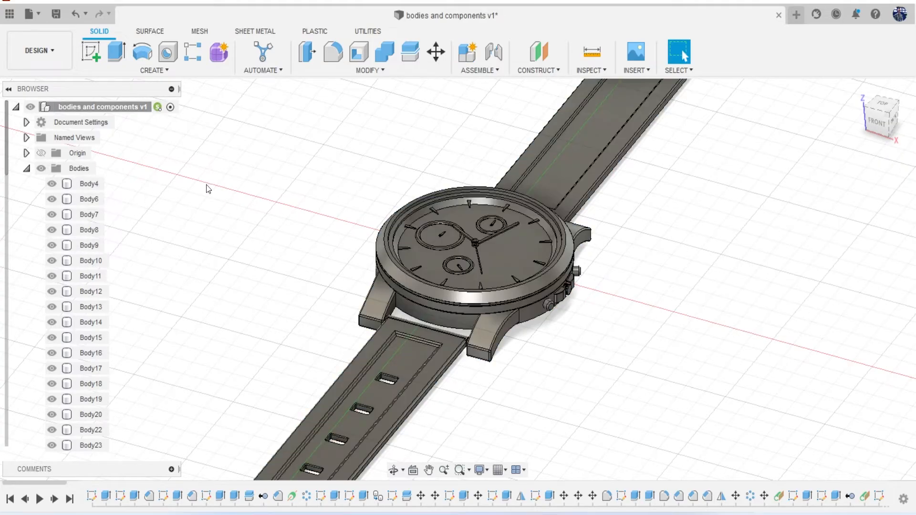